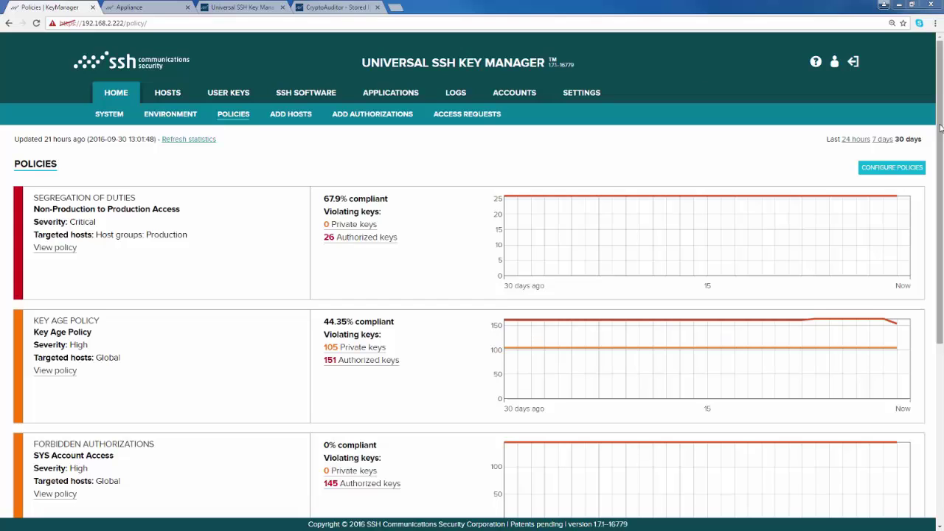
Scroll down the Policies page and open the Key Age Policy's rules via View policy
drag(940, 127, 941, 212)
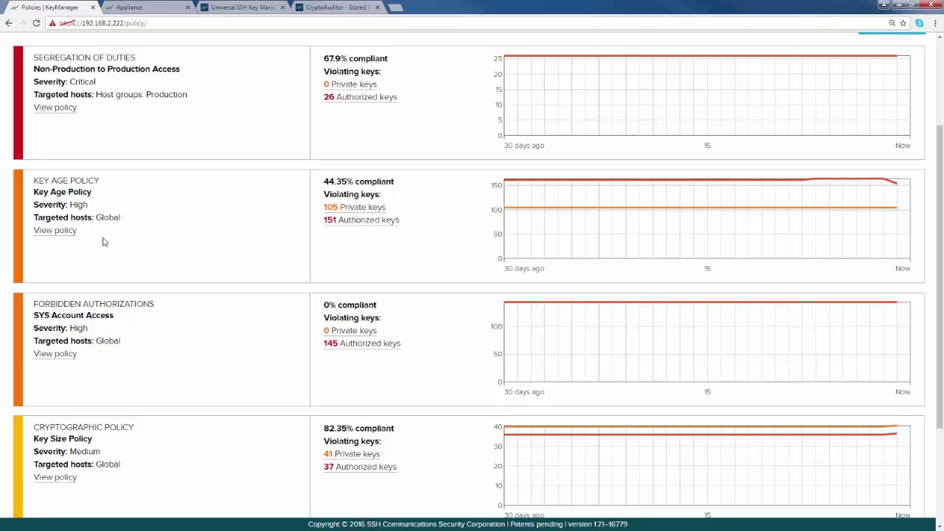
click(55, 231)
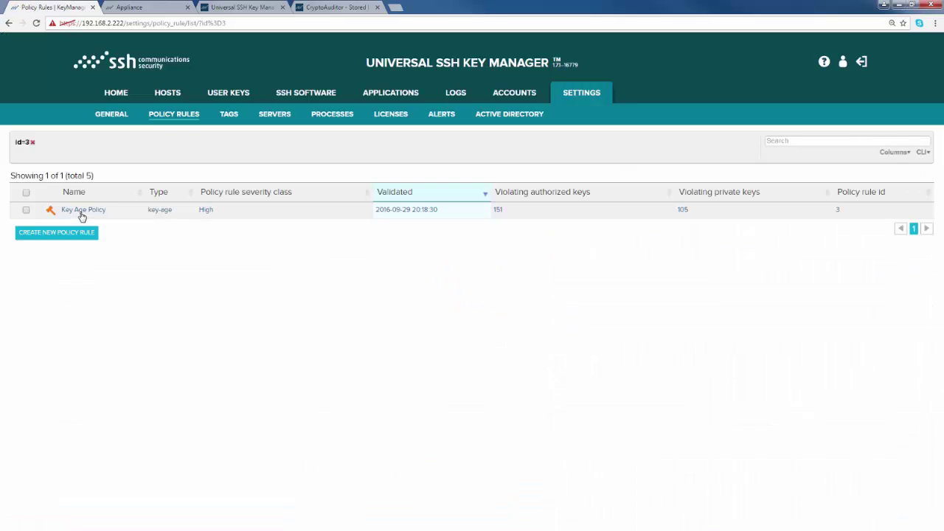
Review the Key Age Policy rule's 365-day key age in its edit form, cancel, and return to Policies
click(82, 212)
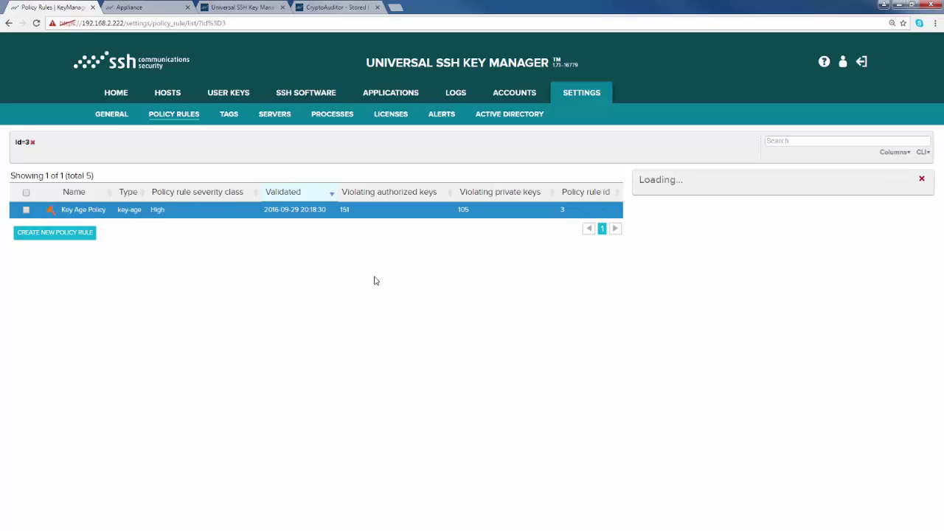
click(679, 376)
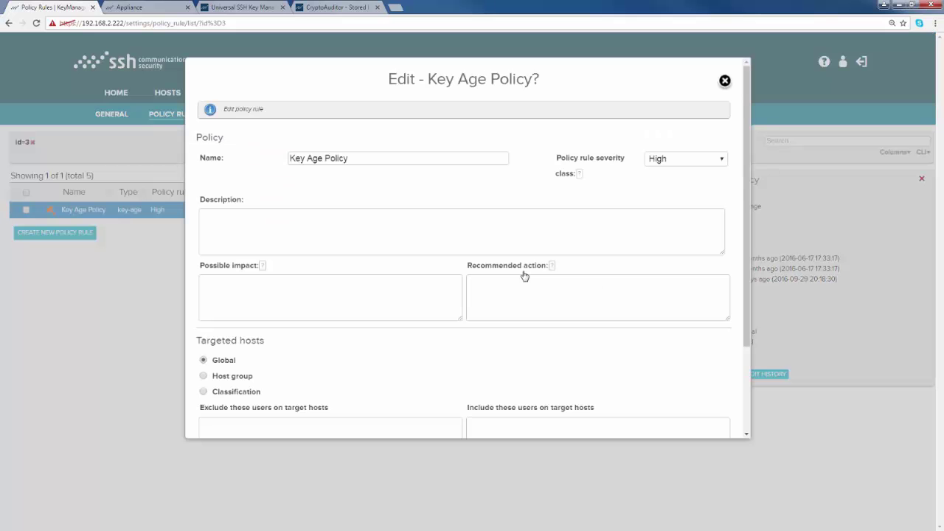
scroll(745, 315, down, 1)
scroll(744, 315, down, 3)
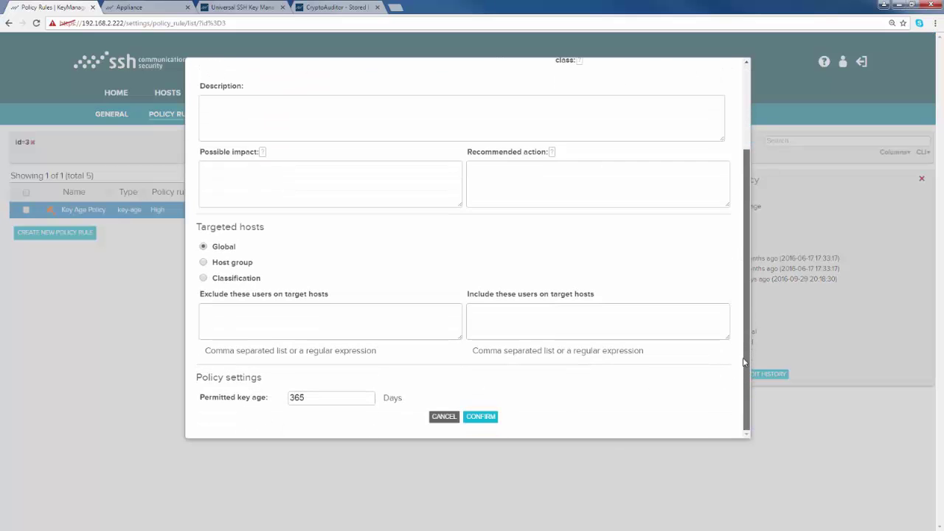
click(434, 418)
click(8, 23)
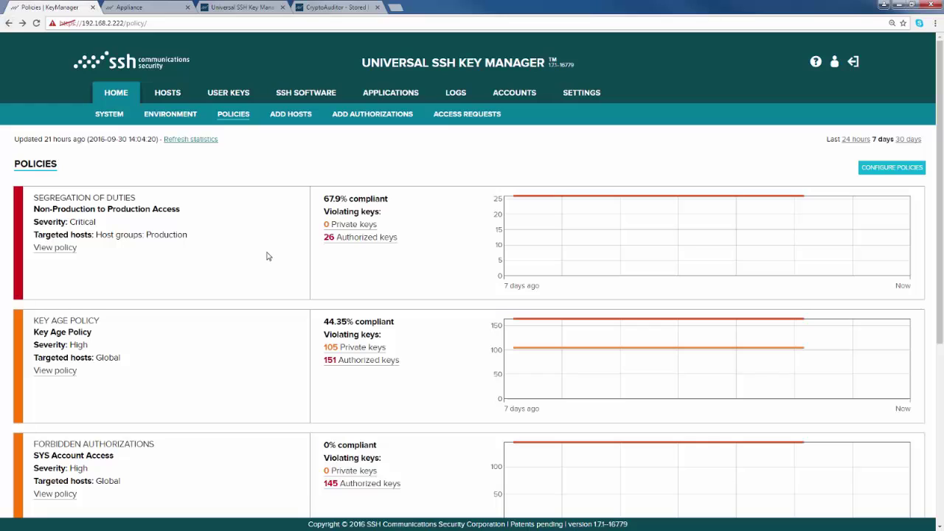
drag(324, 322, 399, 324)
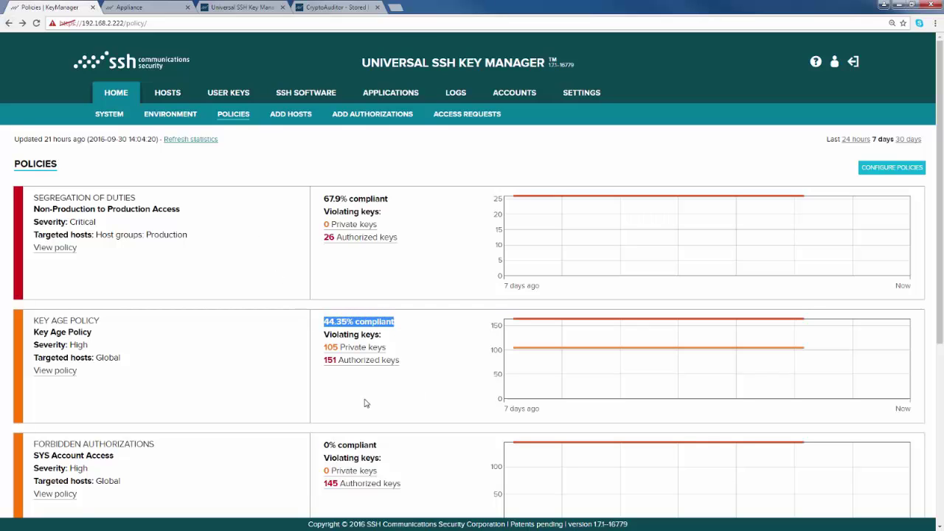
List the 105 violating private keys, cancel renewing the oldest one, and move to Authorized Keys
click(362, 352)
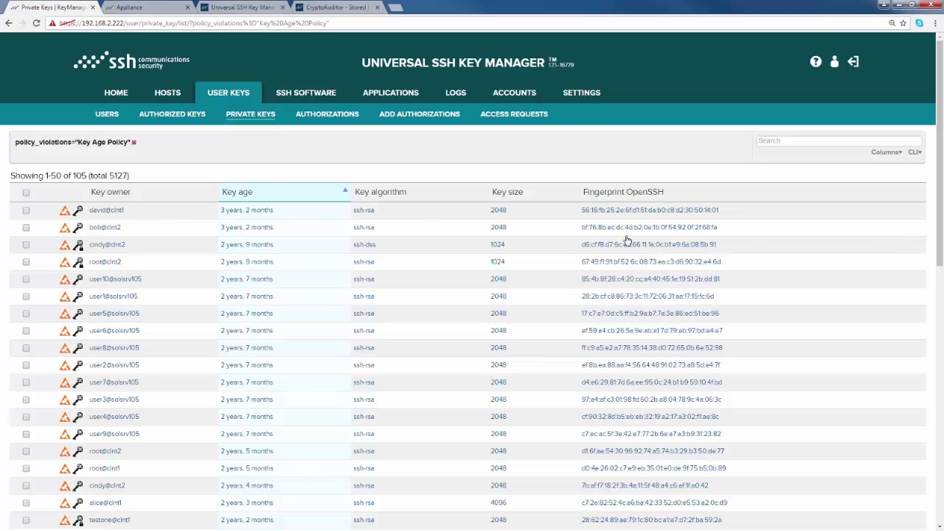
click(26, 210)
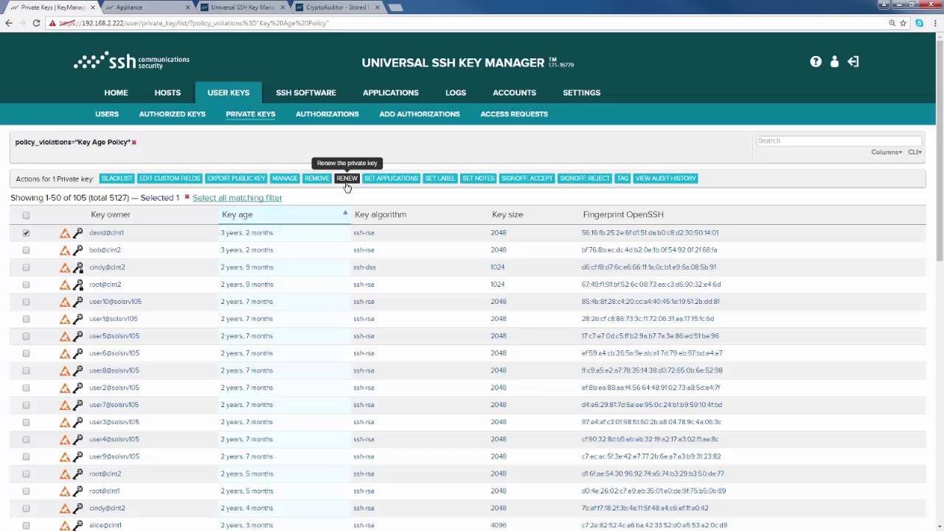
click(347, 180)
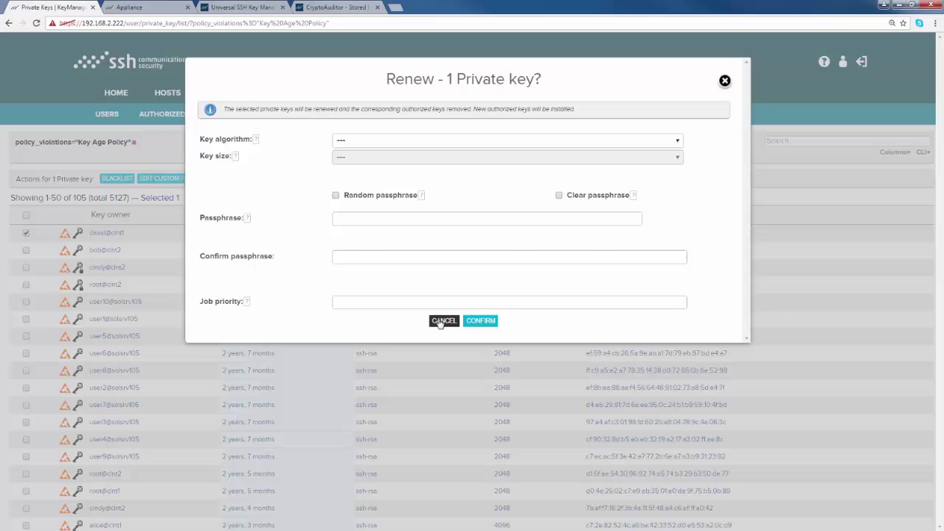
click(441, 322)
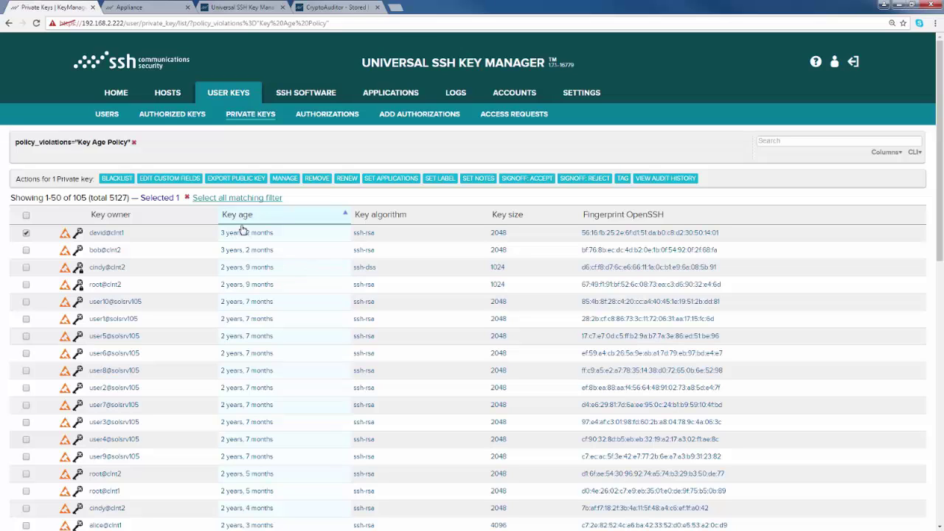
click(172, 123)
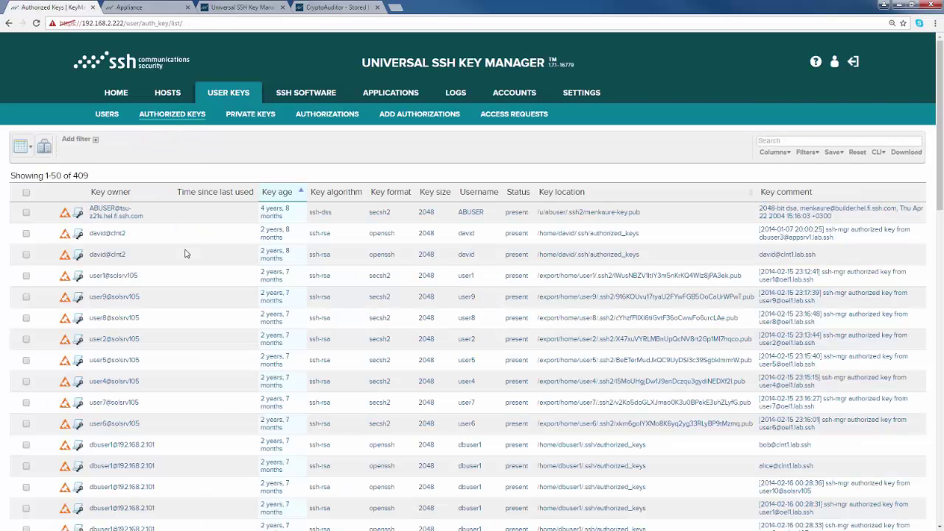
Filter authorized keys by Date last used 'Older than six months' and select all 36 results
click(94, 140)
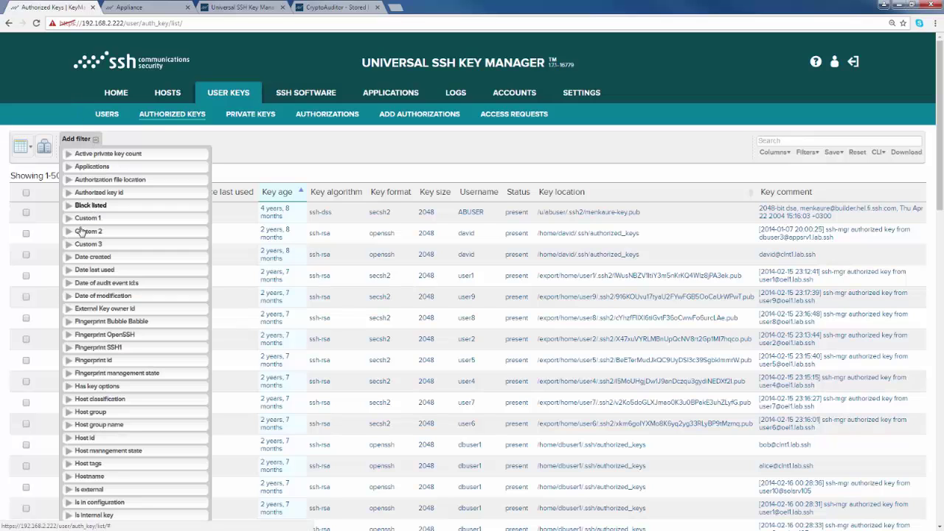
click(68, 271)
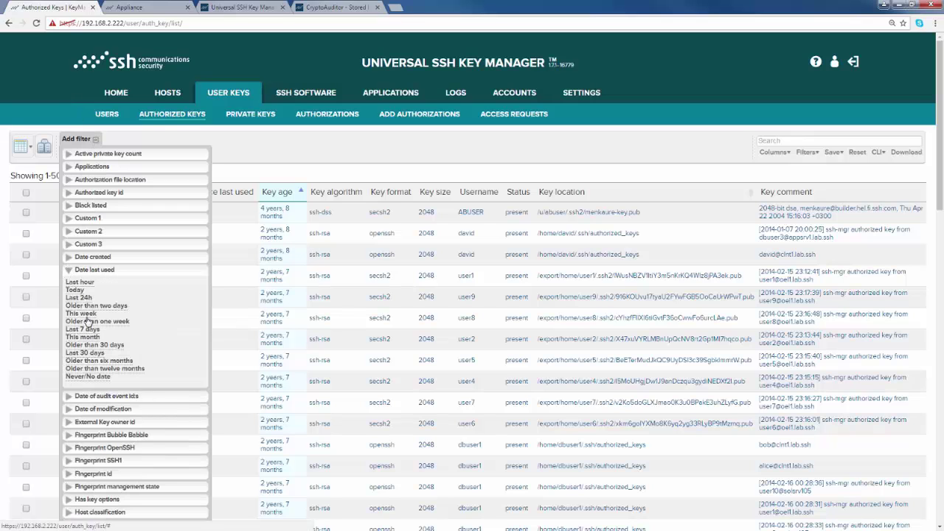
click(98, 361)
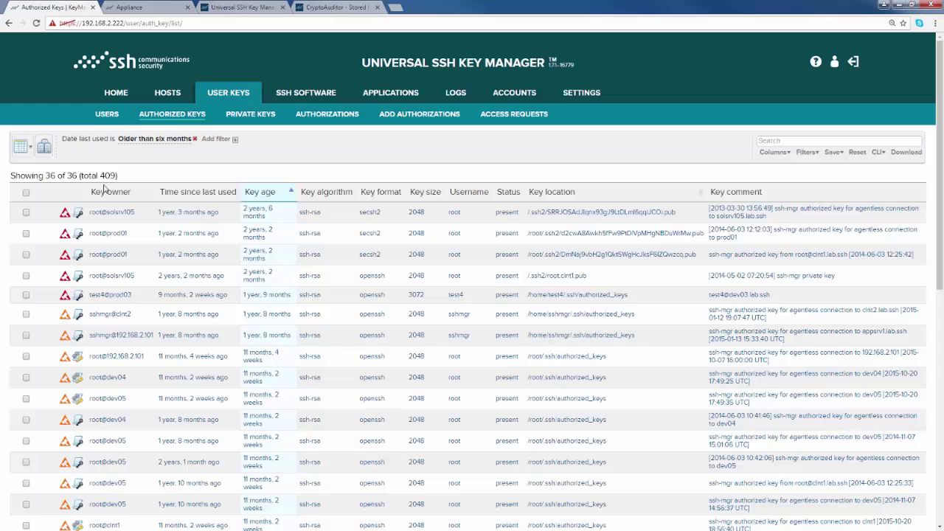
click(26, 195)
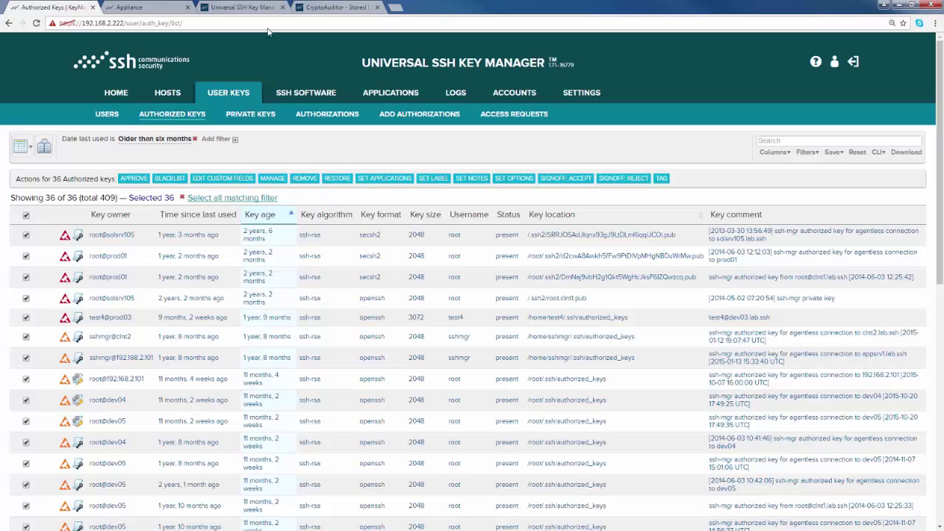
click(251, 8)
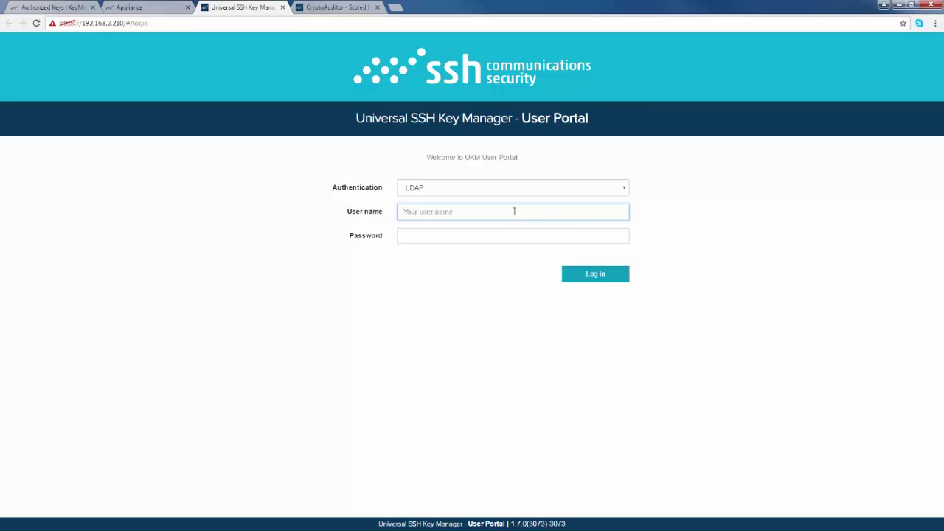
Log in to the User Portal with the user name and password, keeping LDAP authentication
key(Tab)
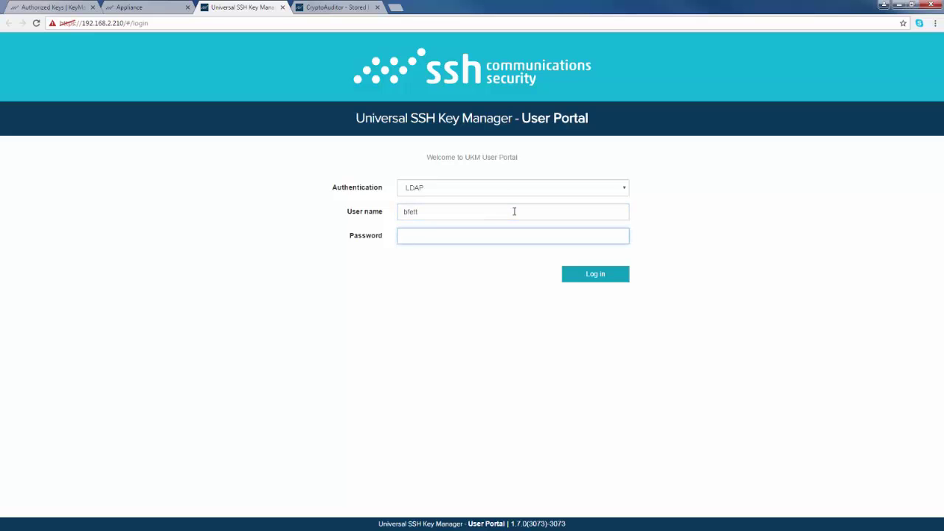
text(••••••••••)
click(546, 194)
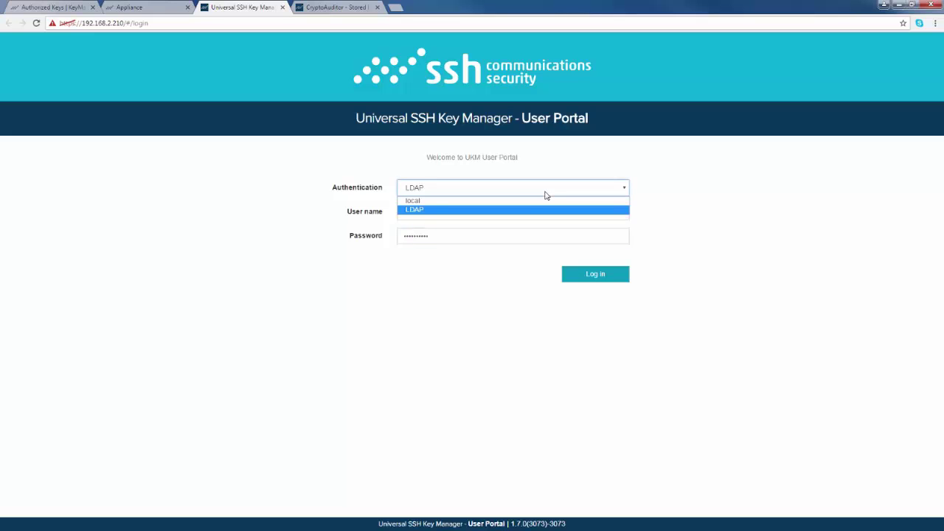
click(531, 210)
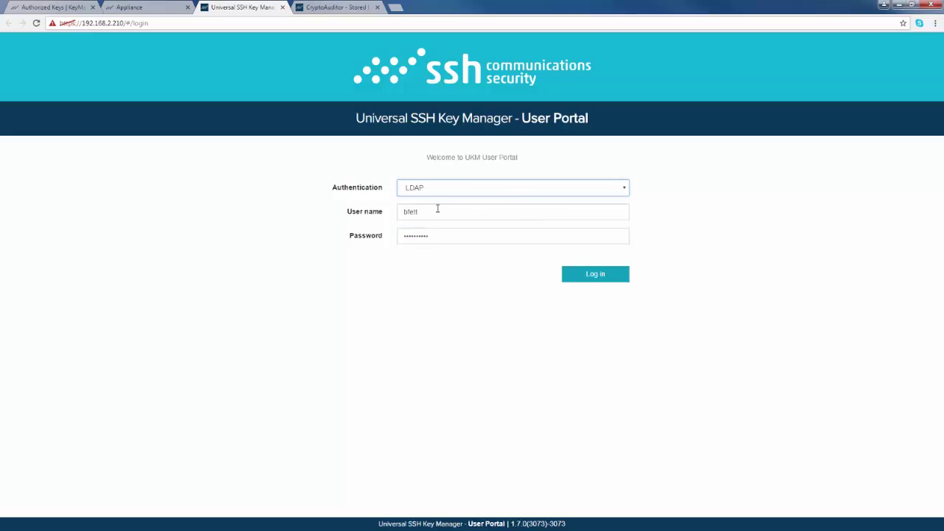
click(587, 275)
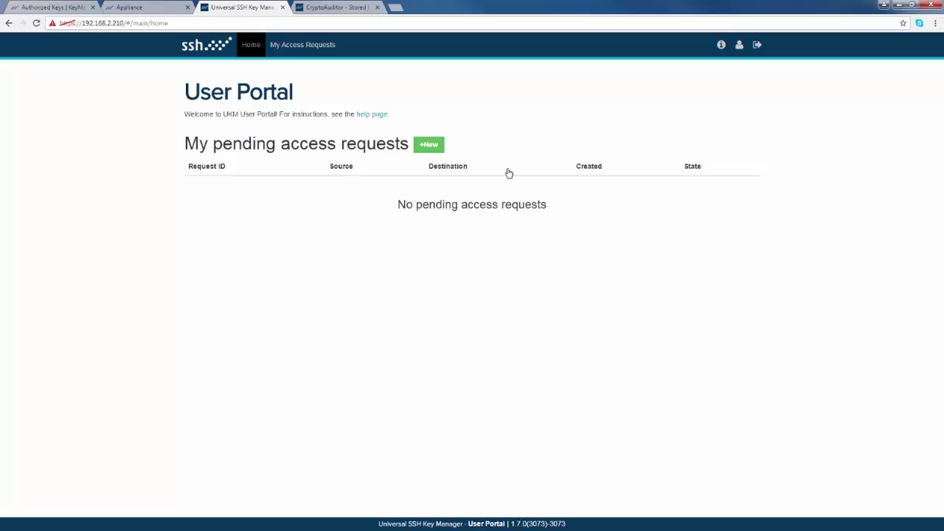
Start a new access request with source host prod01 and source account app01
click(427, 145)
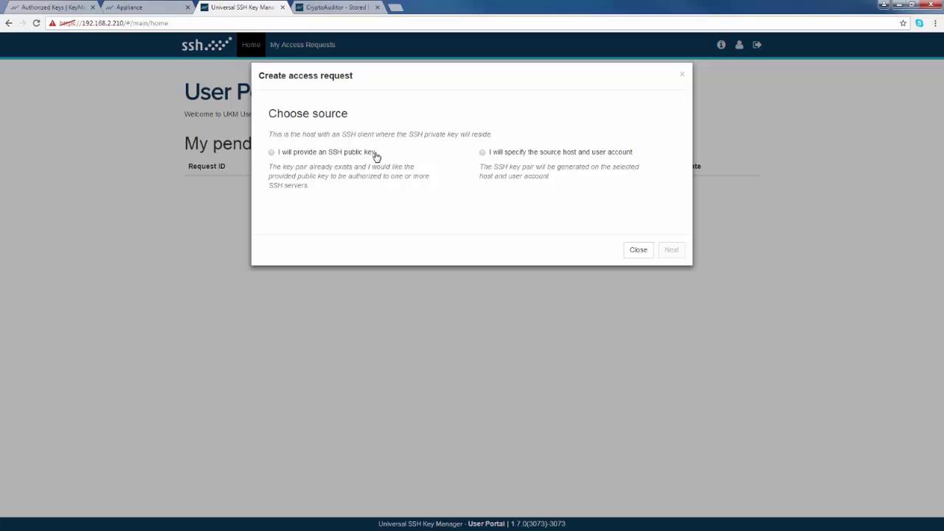
click(272, 154)
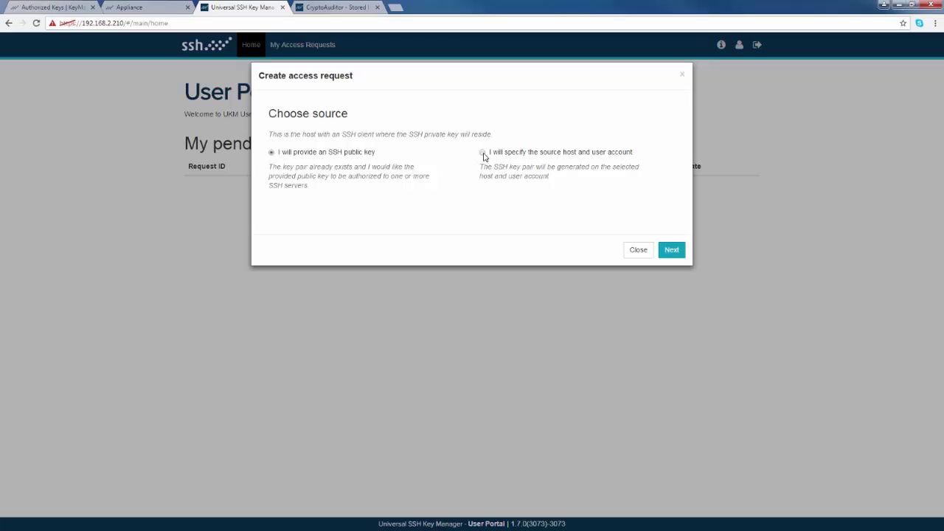
click(483, 156)
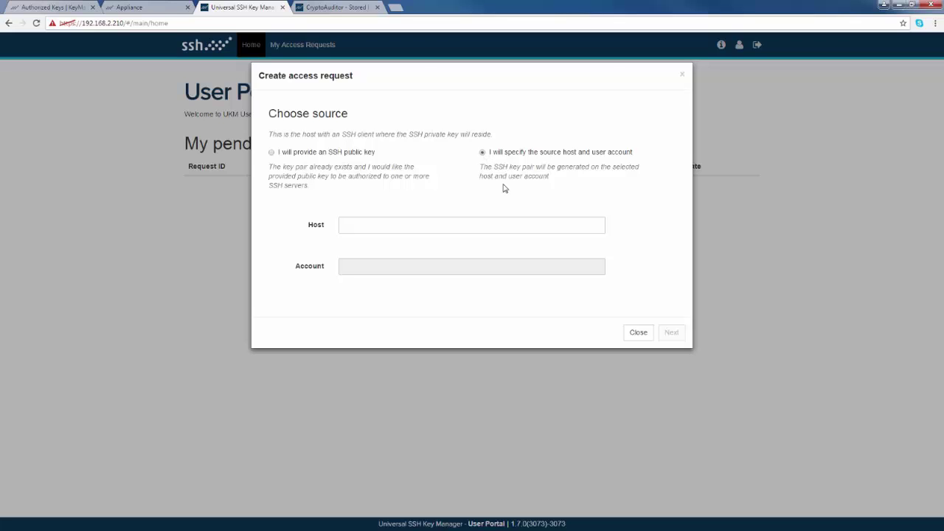
click(395, 225)
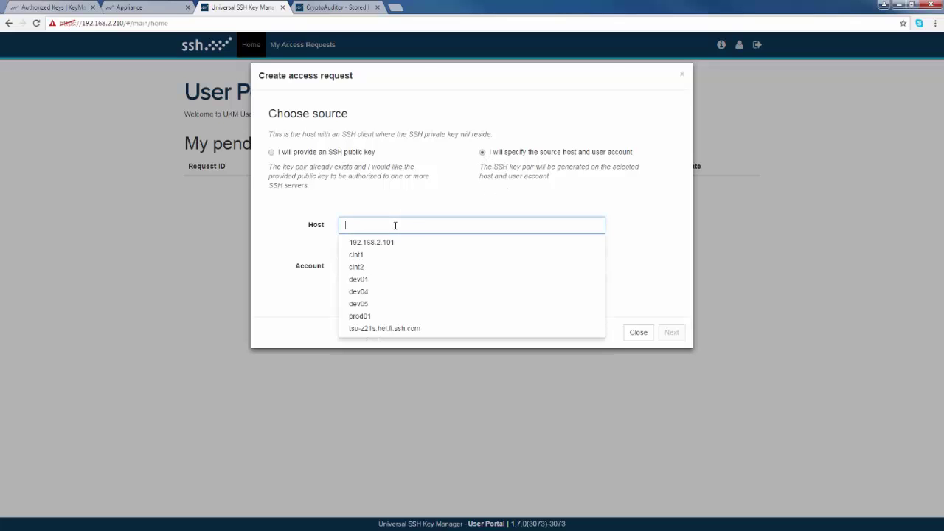
click(376, 316)
click(381, 266)
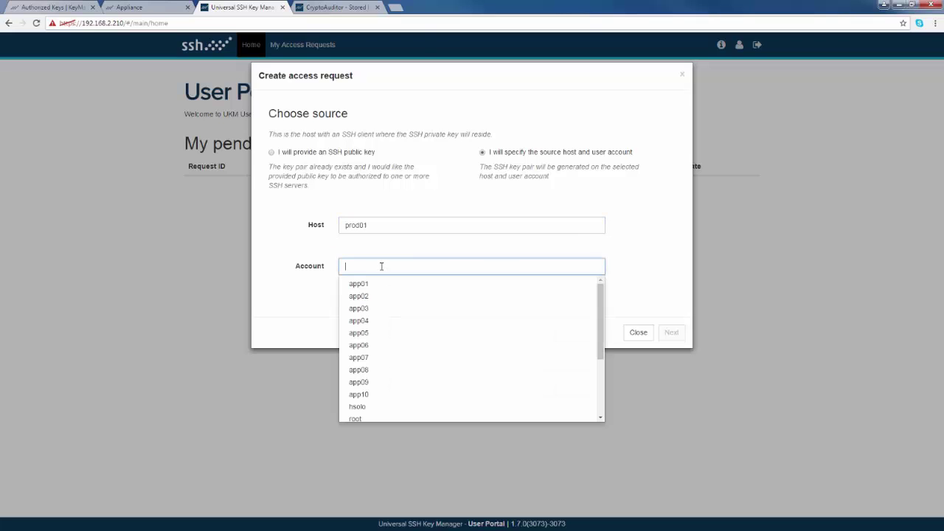
click(365, 285)
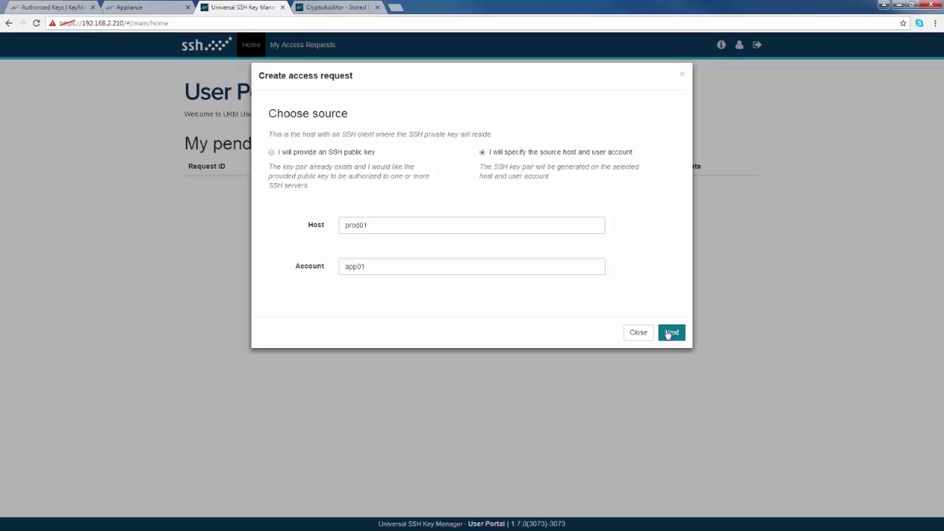
click(669, 332)
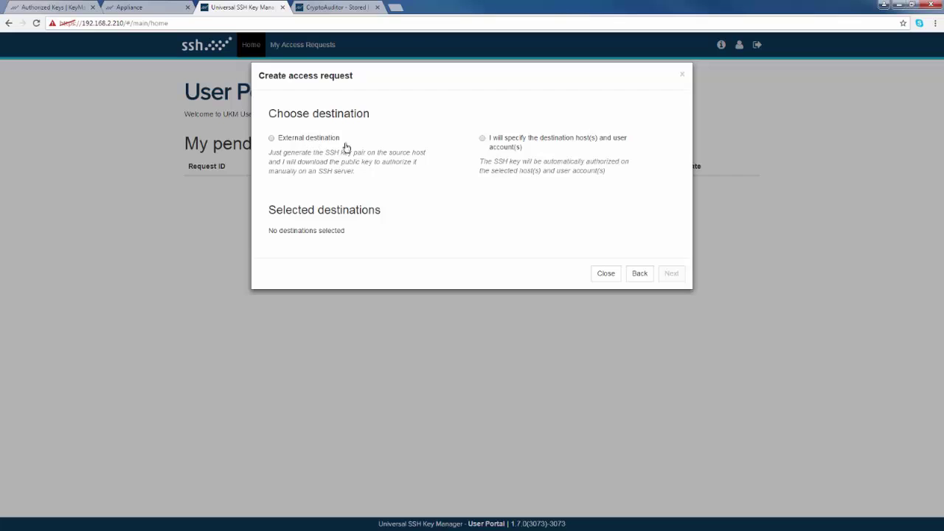
Add the destination account on host tsu-z21s.hel.fi.ssh.com to the request
click(482, 139)
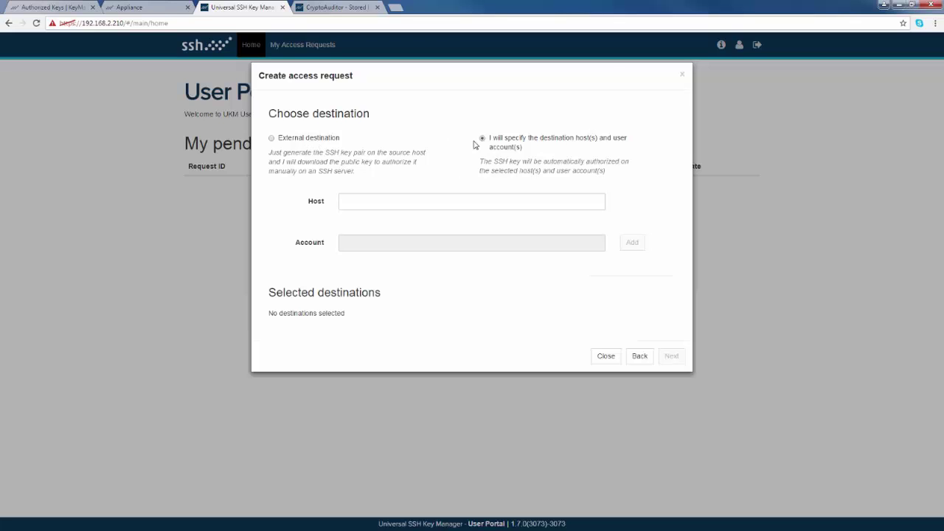
click(418, 202)
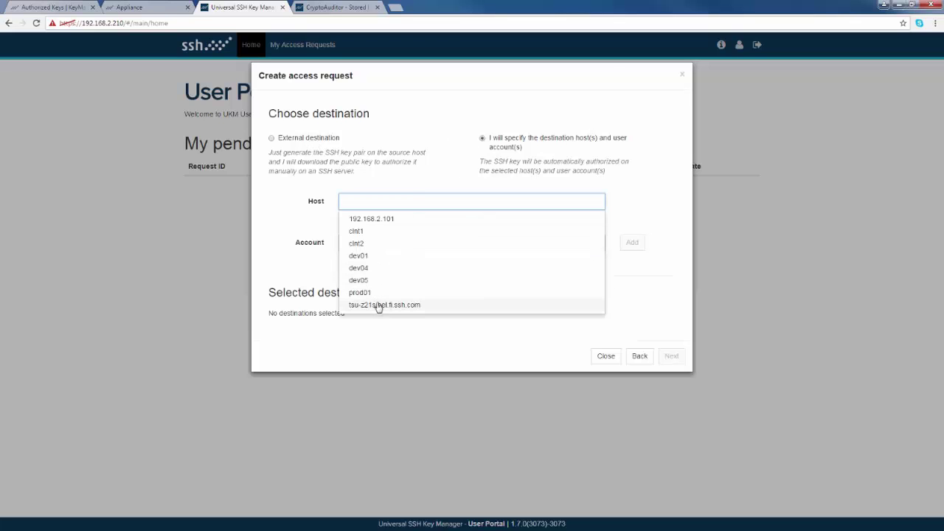
click(377, 305)
click(395, 243)
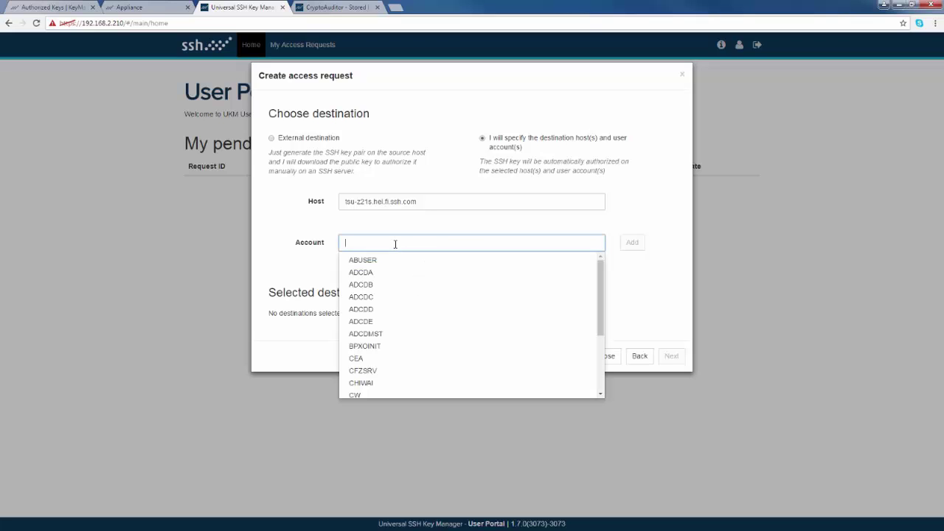
text(jimm)
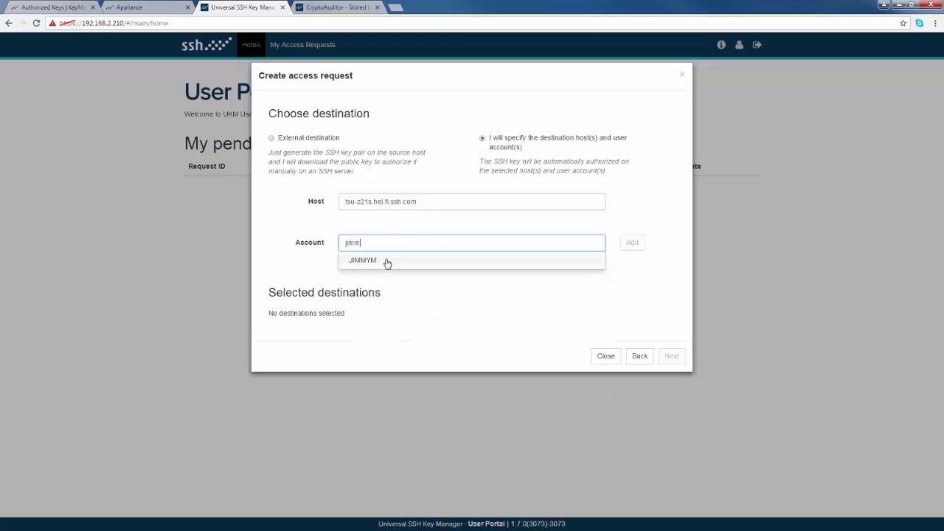
click(385, 261)
click(632, 248)
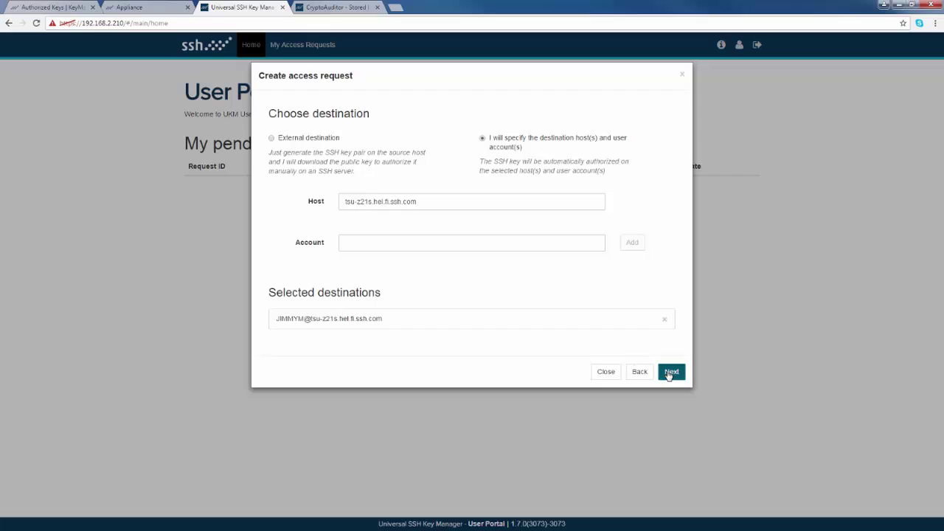
click(671, 373)
Enter ticket 777 and keep the RSA key size at 2048 to reach the summary
click(478, 132)
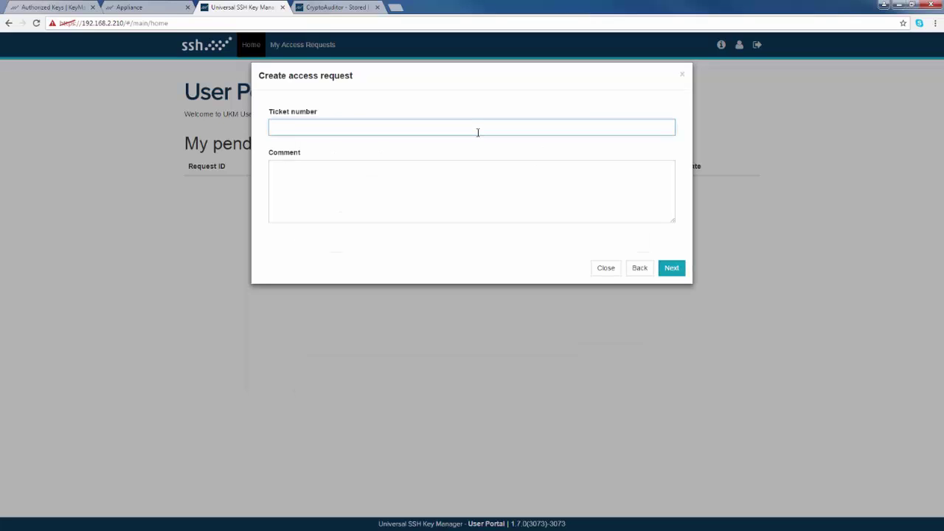
text(777)
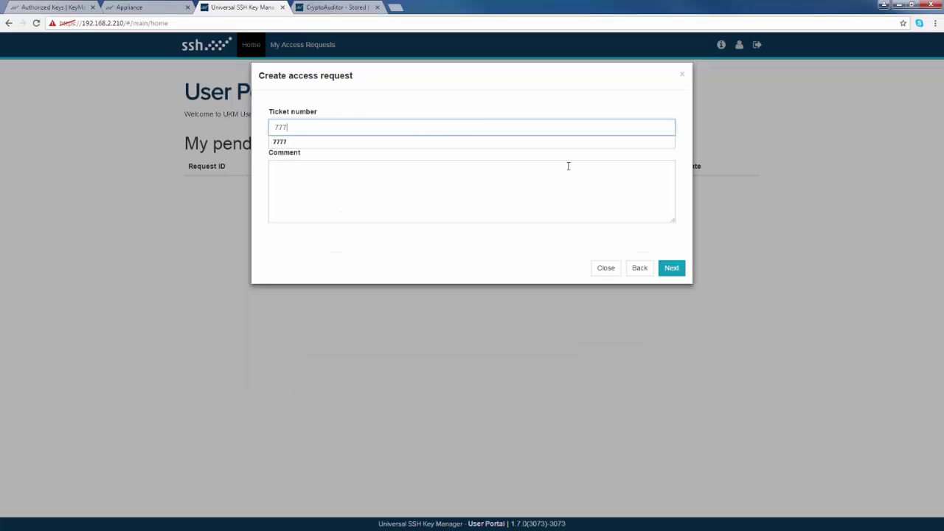
click(672, 269)
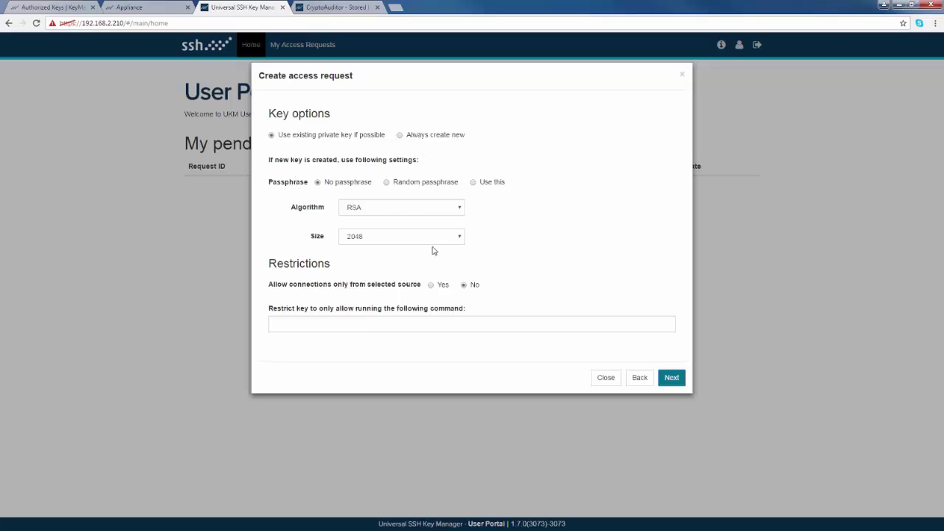
click(459, 240)
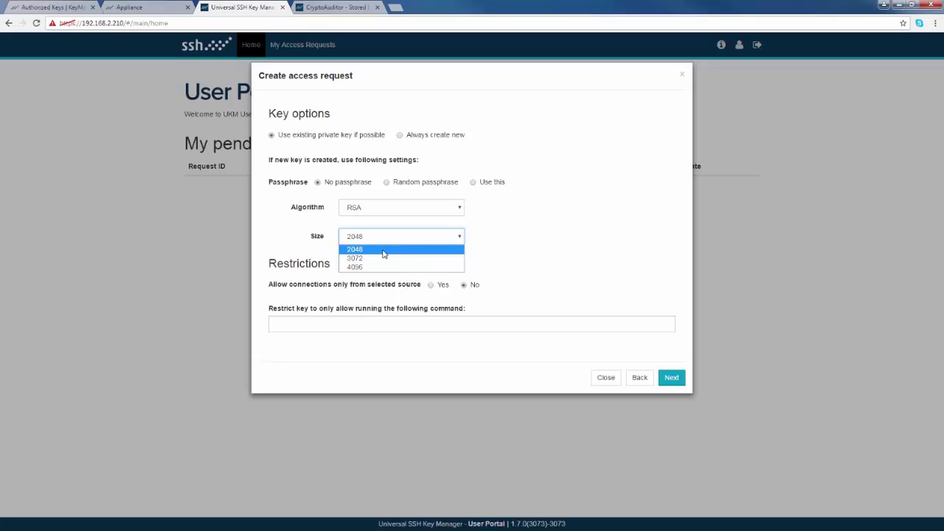
click(382, 253)
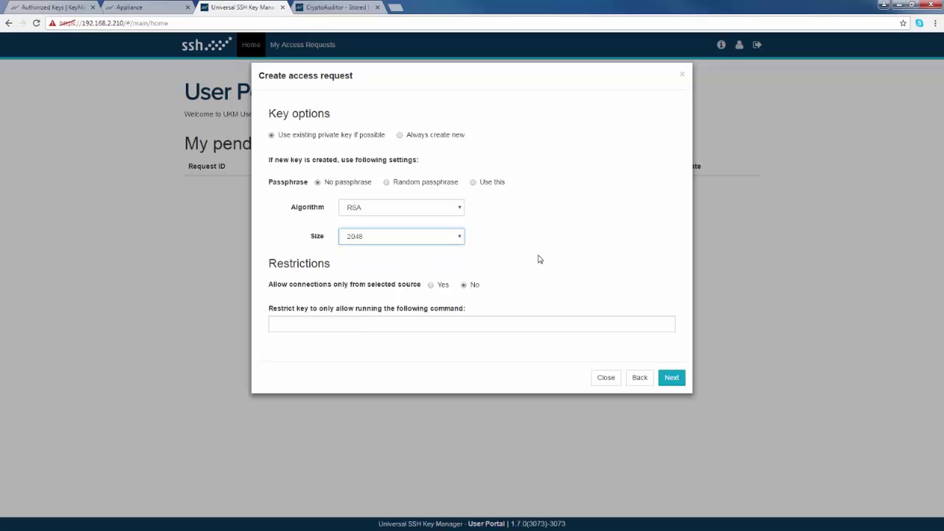
click(678, 378)
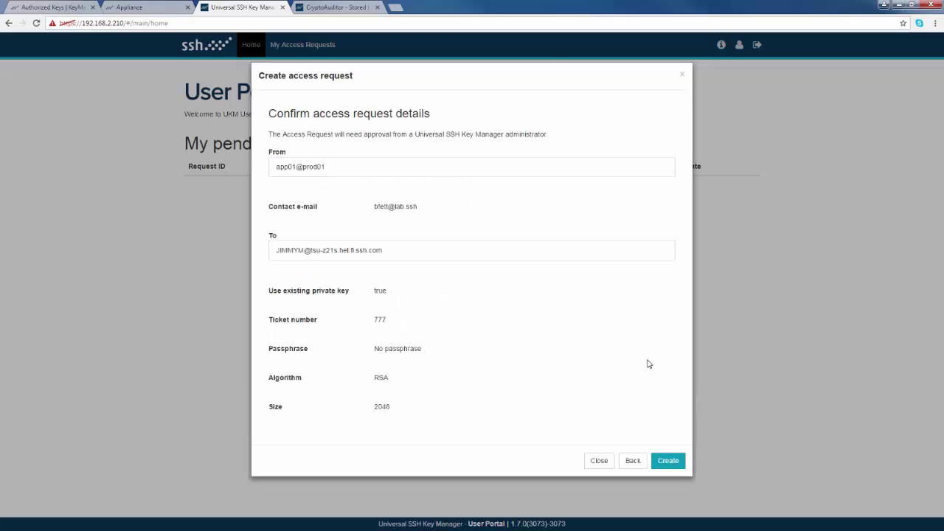
Create request 64, check its details in the pending list, then return to the admin key manager
click(668, 461)
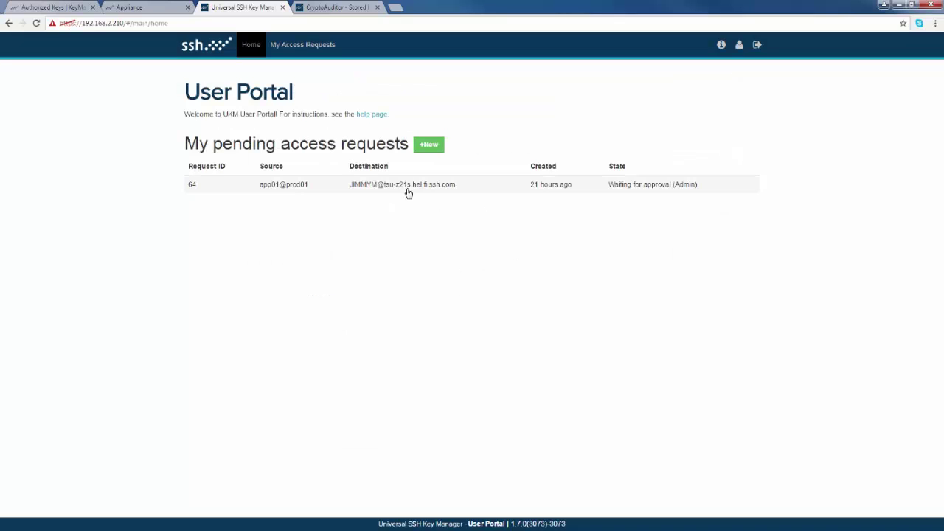
click(348, 192)
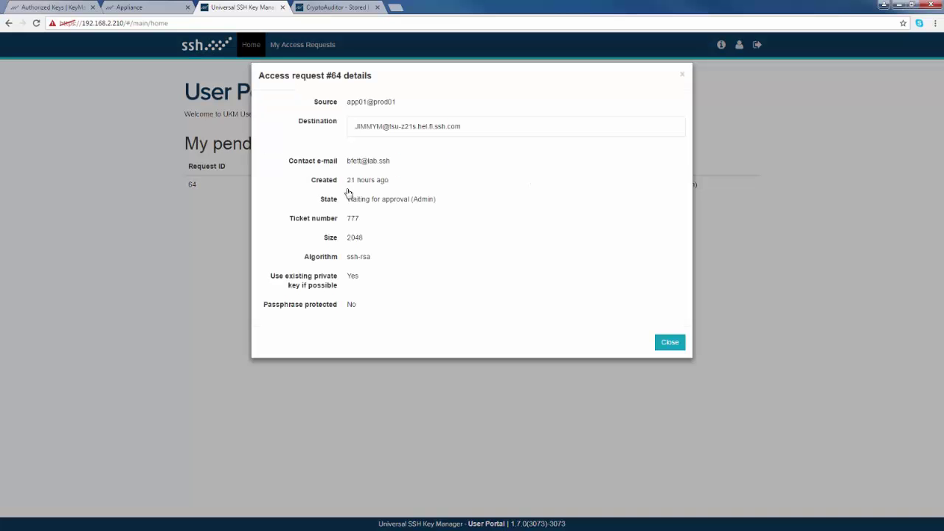
click(670, 342)
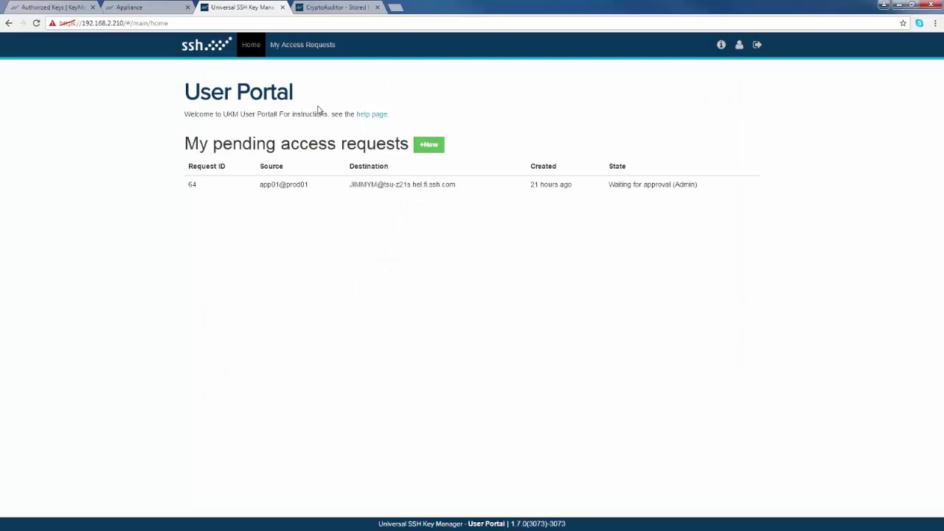
click(58, 9)
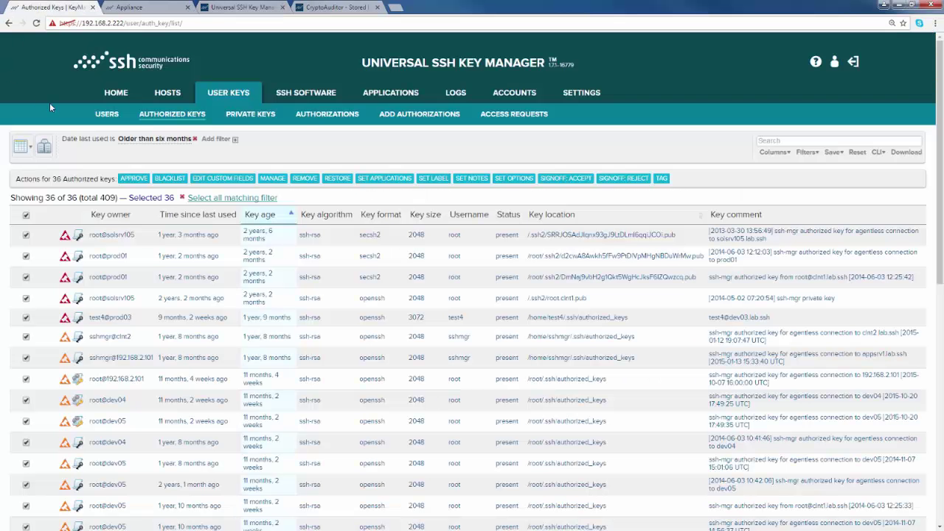
Select request #64 in the admin Access Requests list and start approving it
click(522, 118)
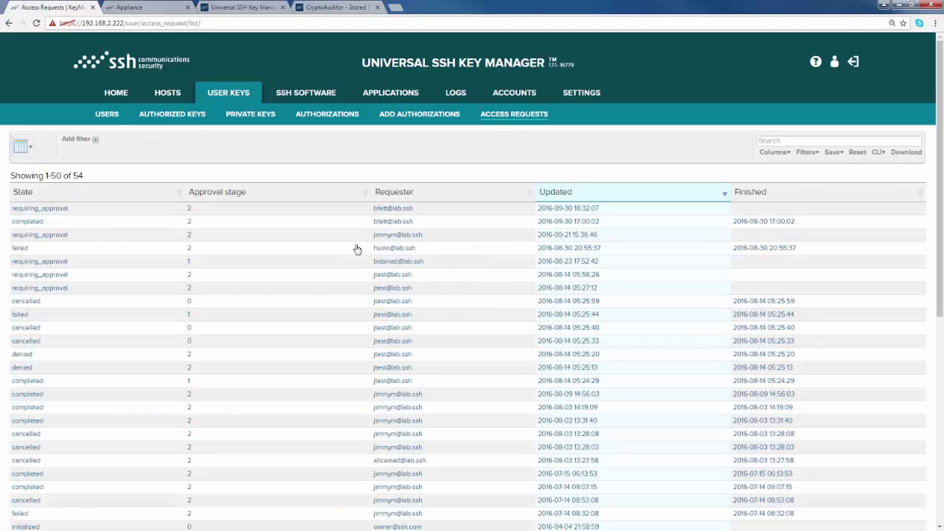
click(286, 213)
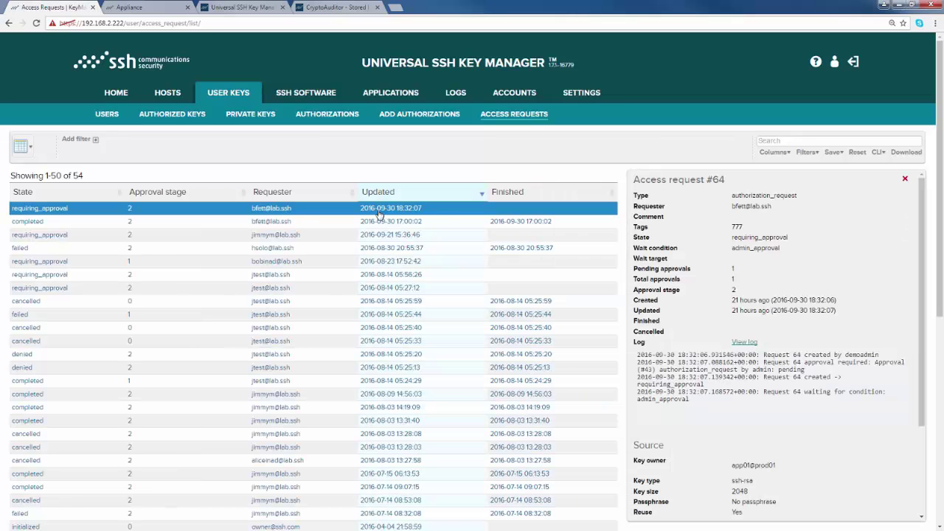
drag(921, 326, 921, 427)
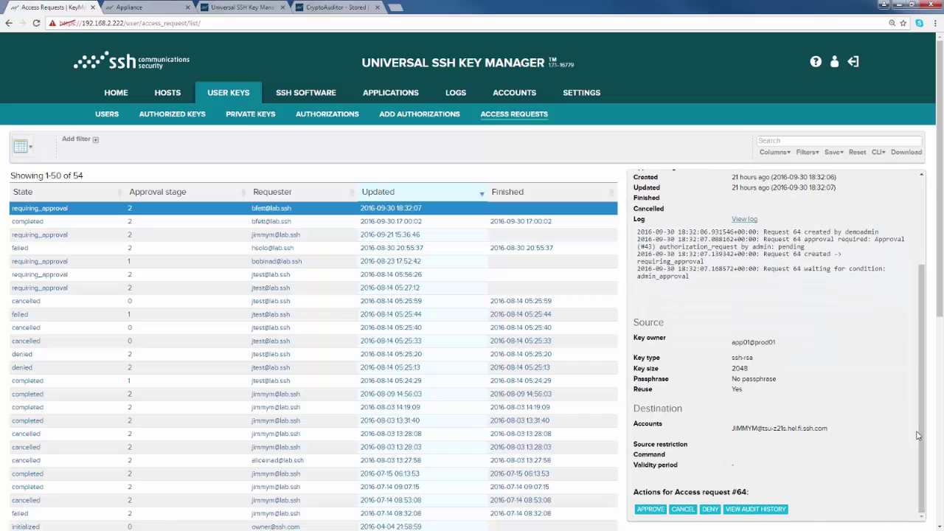
click(651, 509)
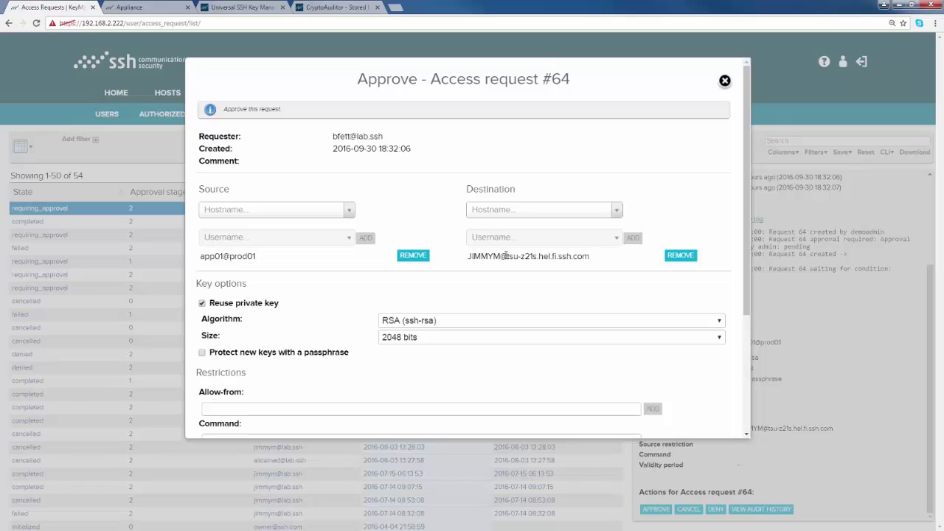
Keep the 2048-bit key, restrict access to from=prod01, and set validity until 15 October 2016
click(497, 339)
click(497, 338)
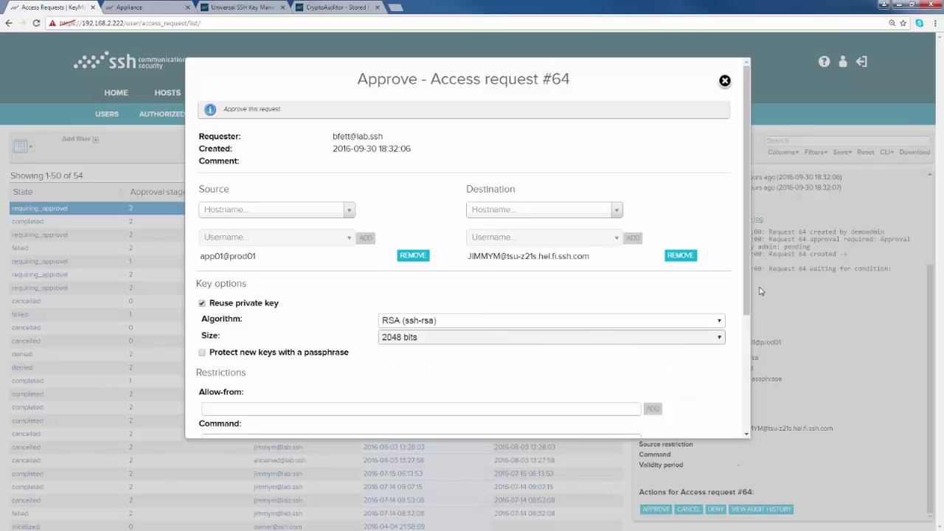
scroll(749, 274, down, 3)
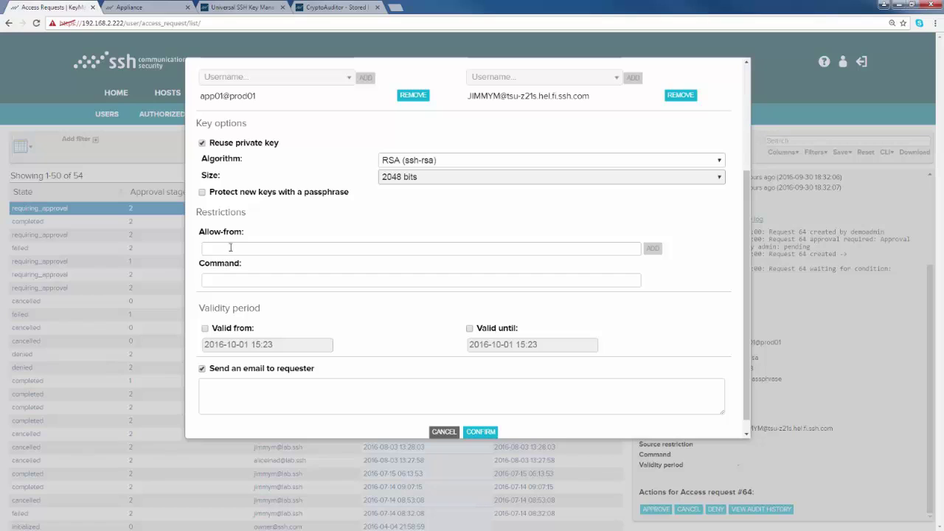
click(230, 247)
text(from=prod01)
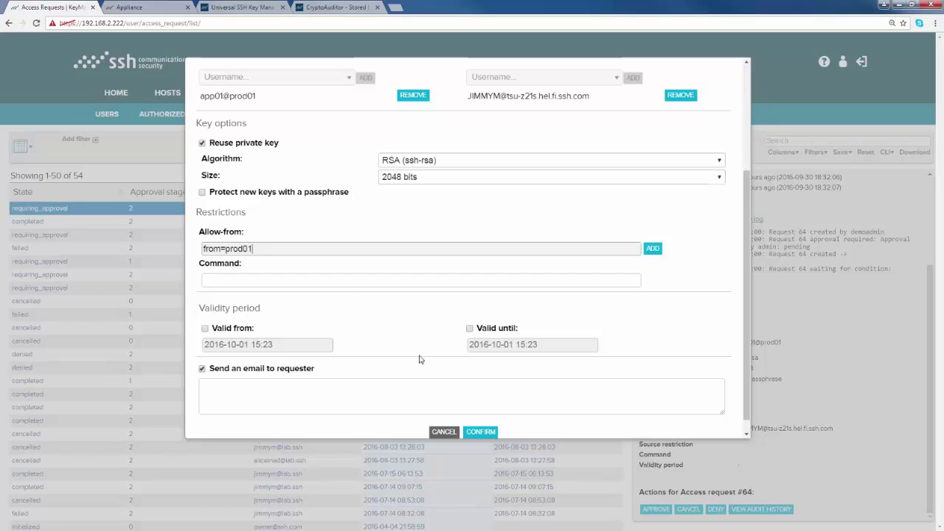
click(469, 330)
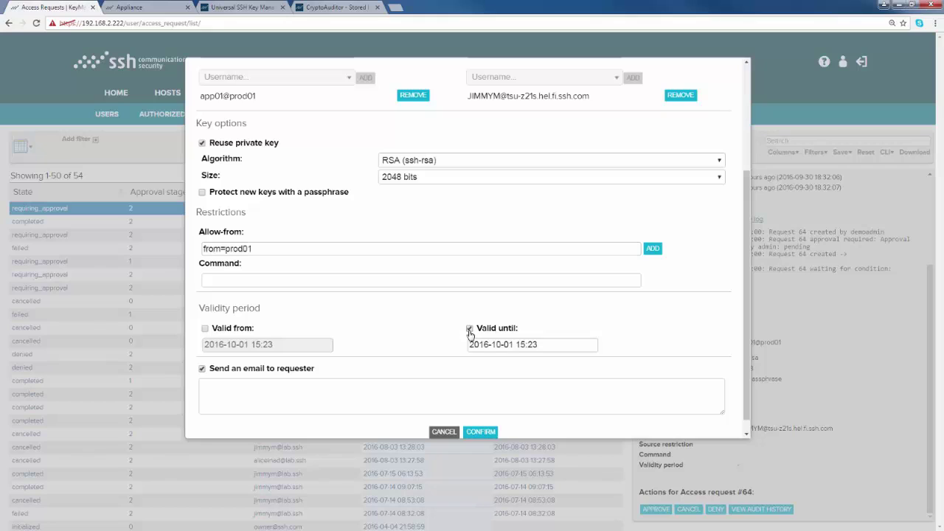
click(513, 345)
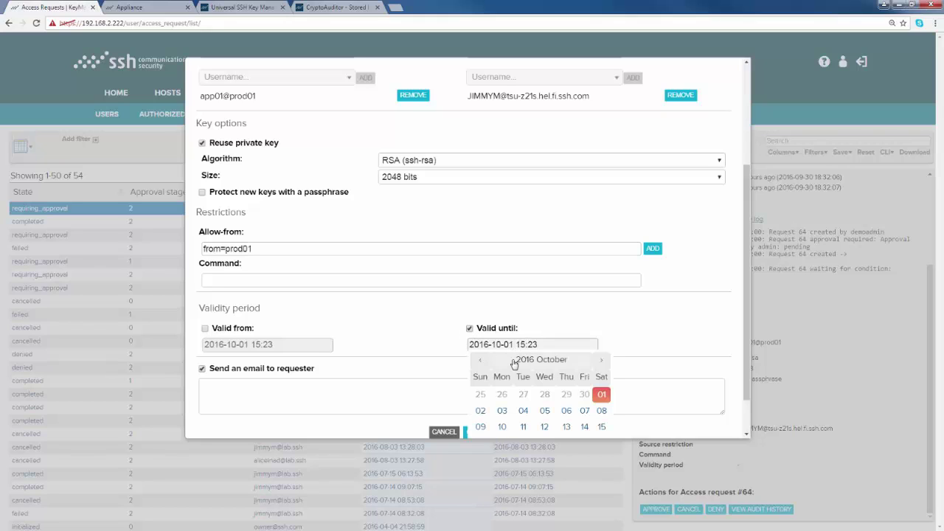
click(601, 427)
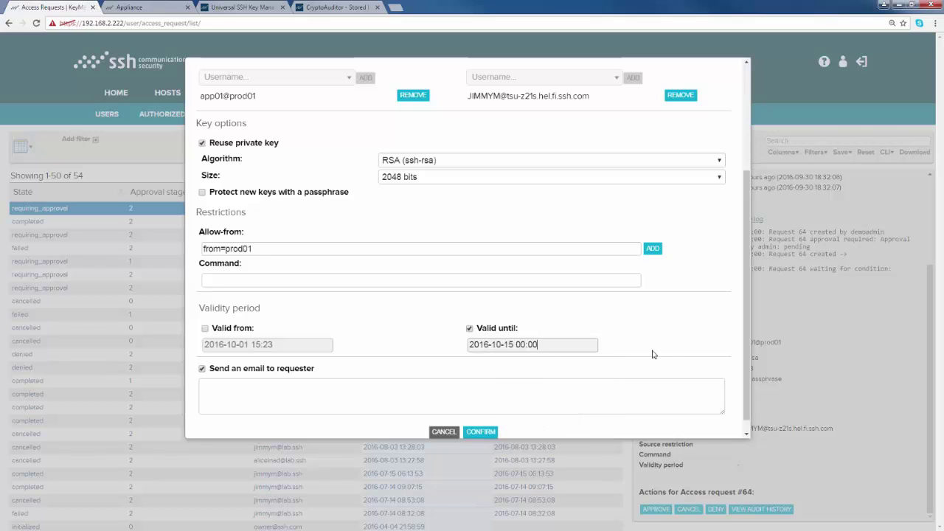
scroll(748, 313, down, 1)
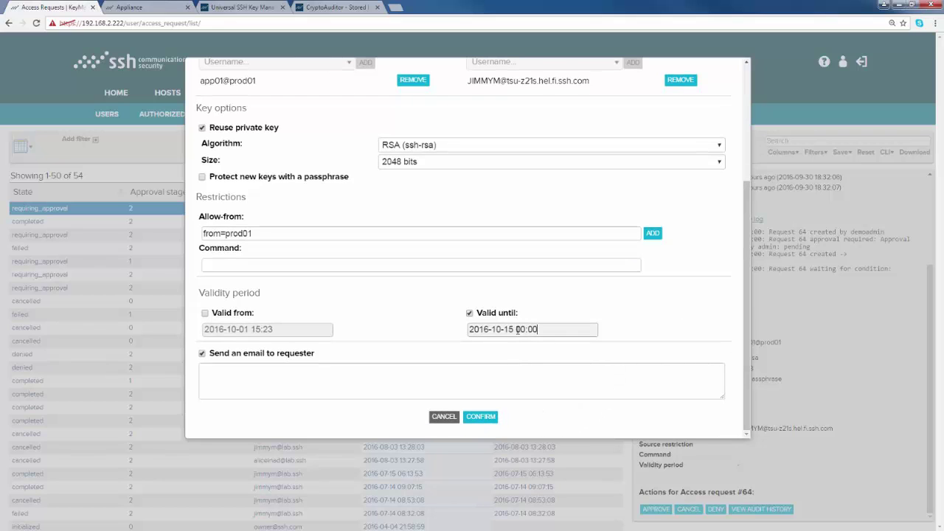